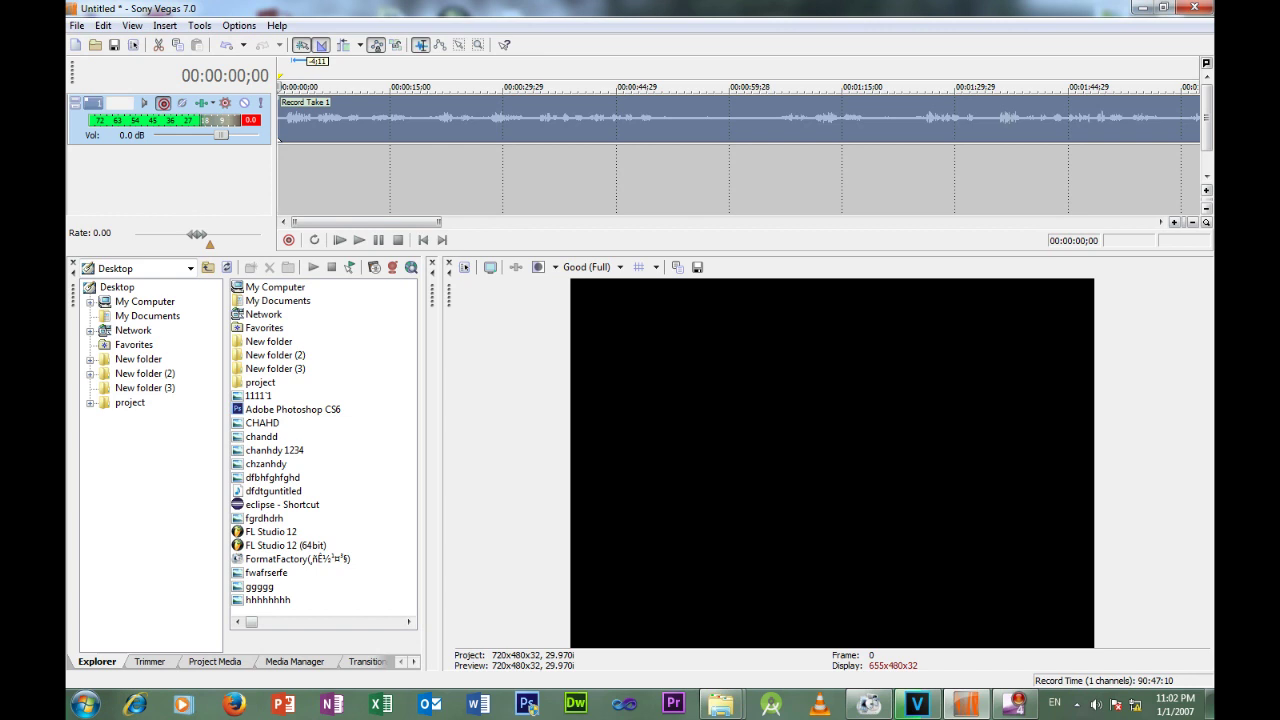
- Play the recorded take from the beginning and pause after about 20 seconds
mouse_move(366, 222)
left_mouse_down()
mouse_move(540, 222)
mouse_move(366, 222)
left_mouse_up()
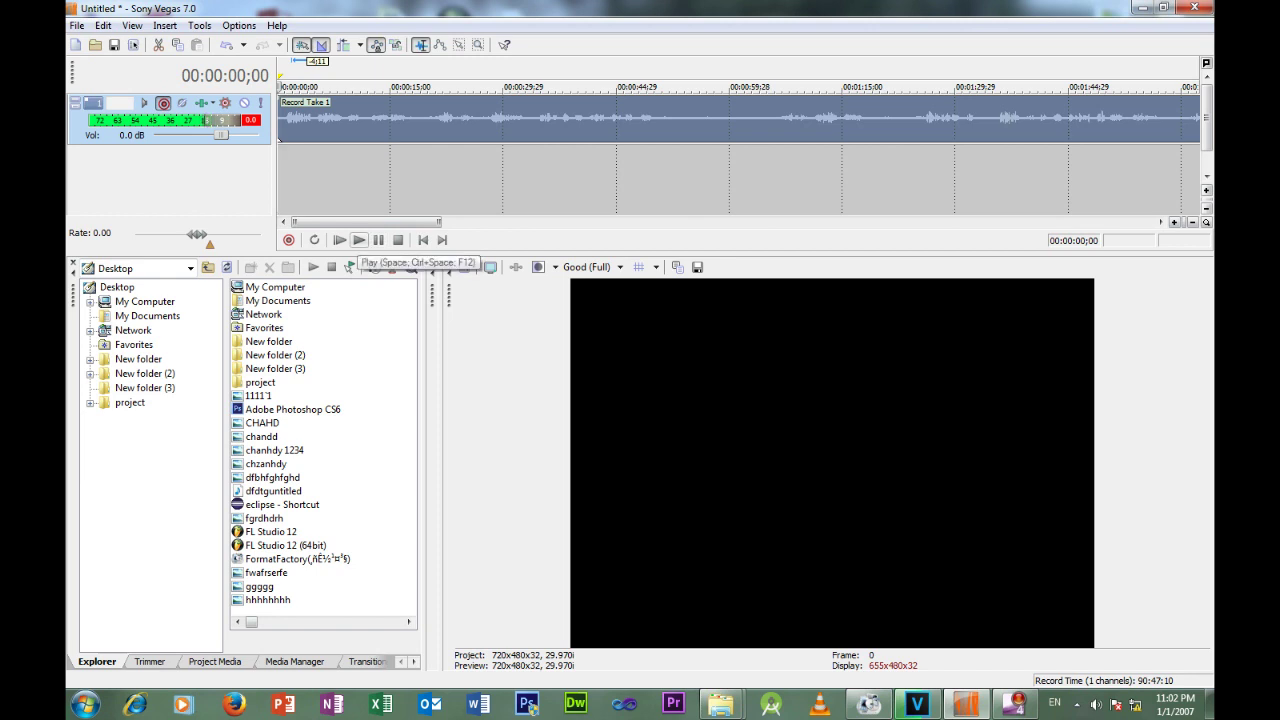
key("space")
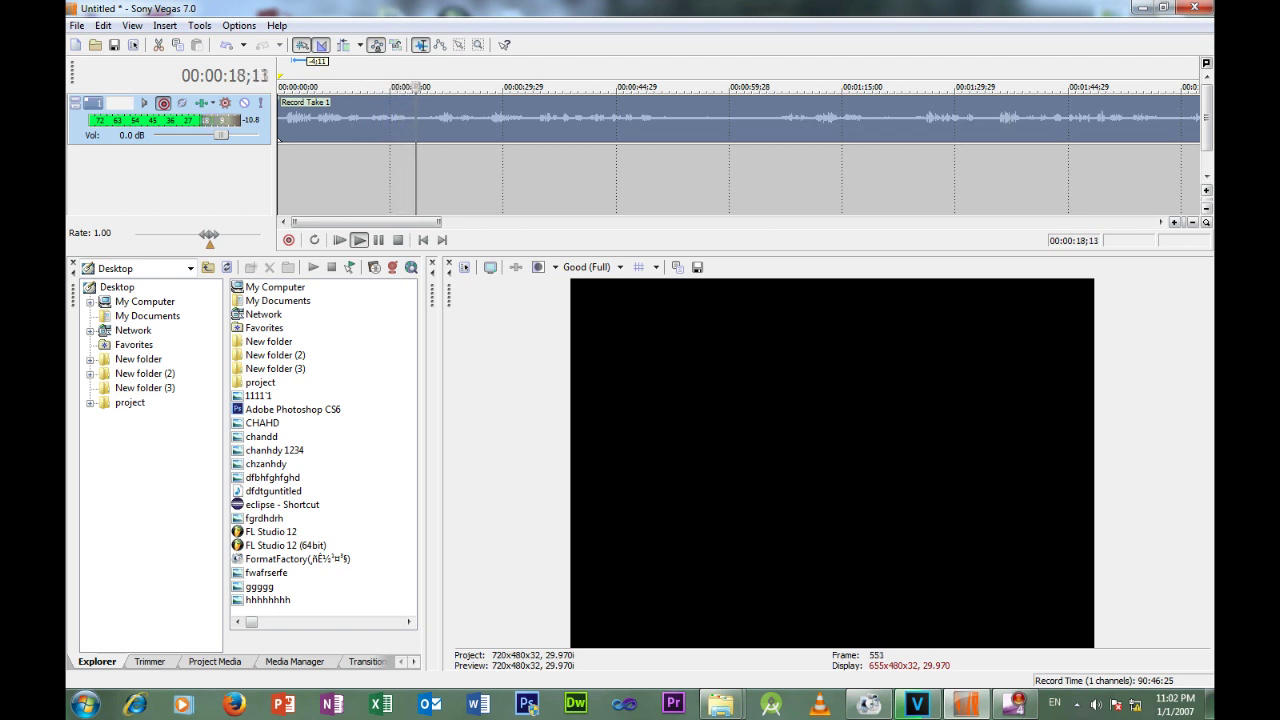
left_click(378, 240)
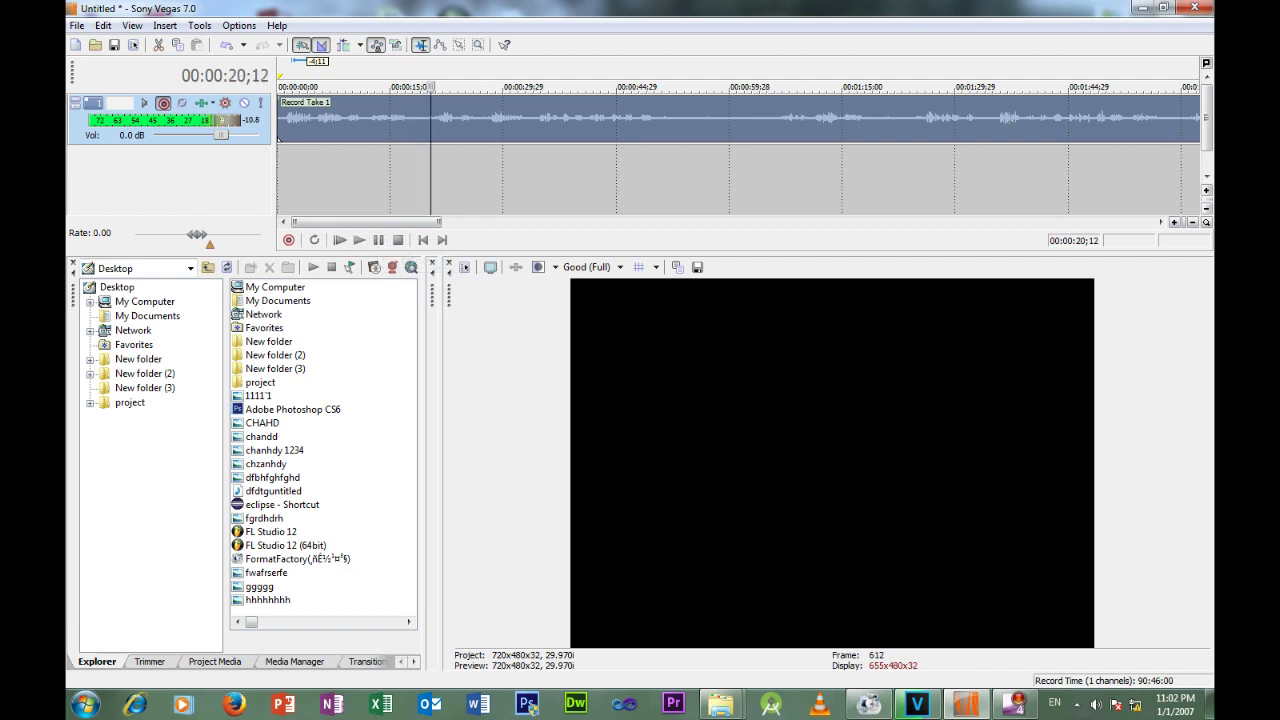
- Raise the audio track's volume to 1.5 dB
left_click_drag(221, 135, 227, 135)
left_click(321, 122)
left_click(355, 120)
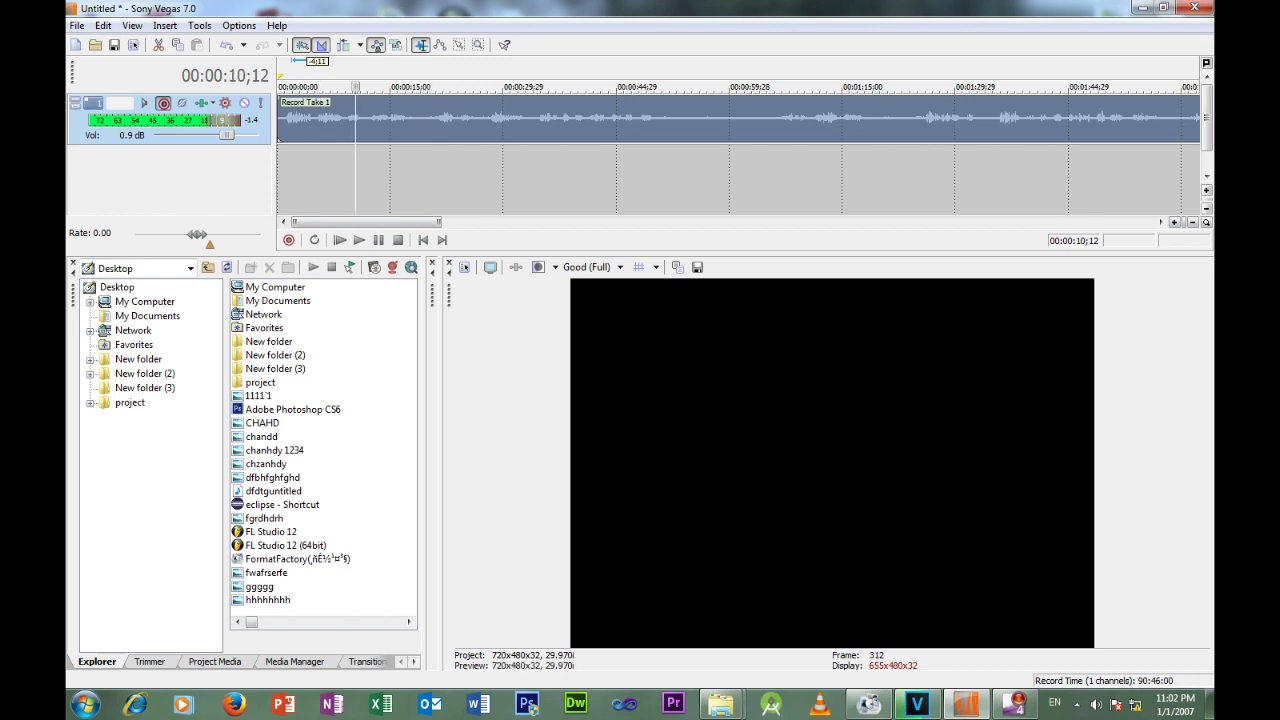
left_click_drag(227, 135, 229, 135)
- Apply Non-Real-Time Event FX to the recorded take with a chain of Track Compressor, Track EQ and Track Noise Gate
left_click(490, 120)
right_click(490, 118)
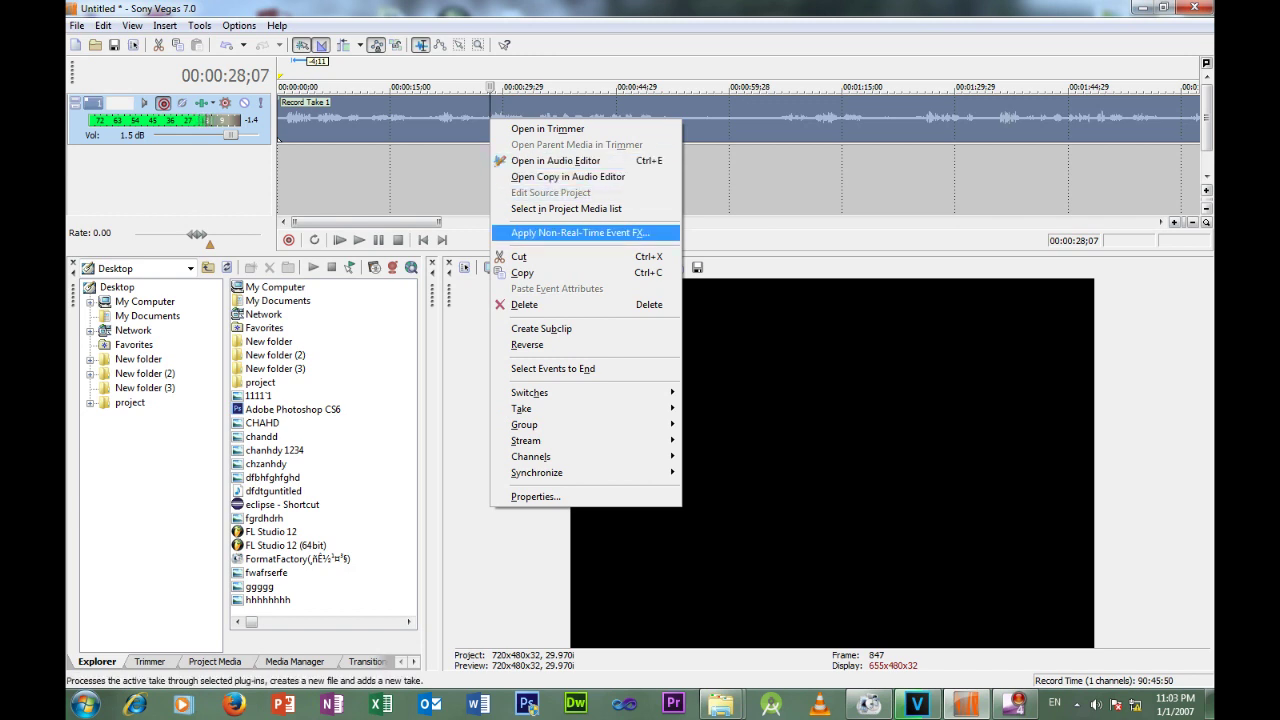
key("Return")
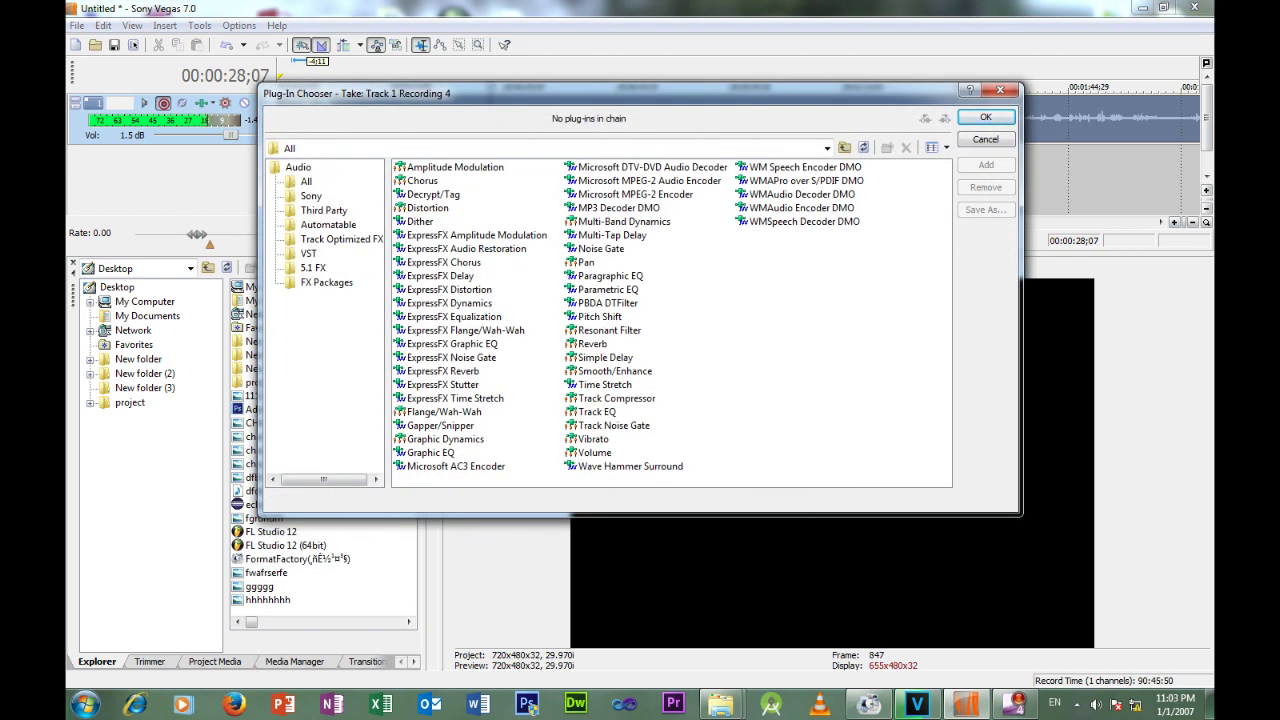
left_click(613, 425)
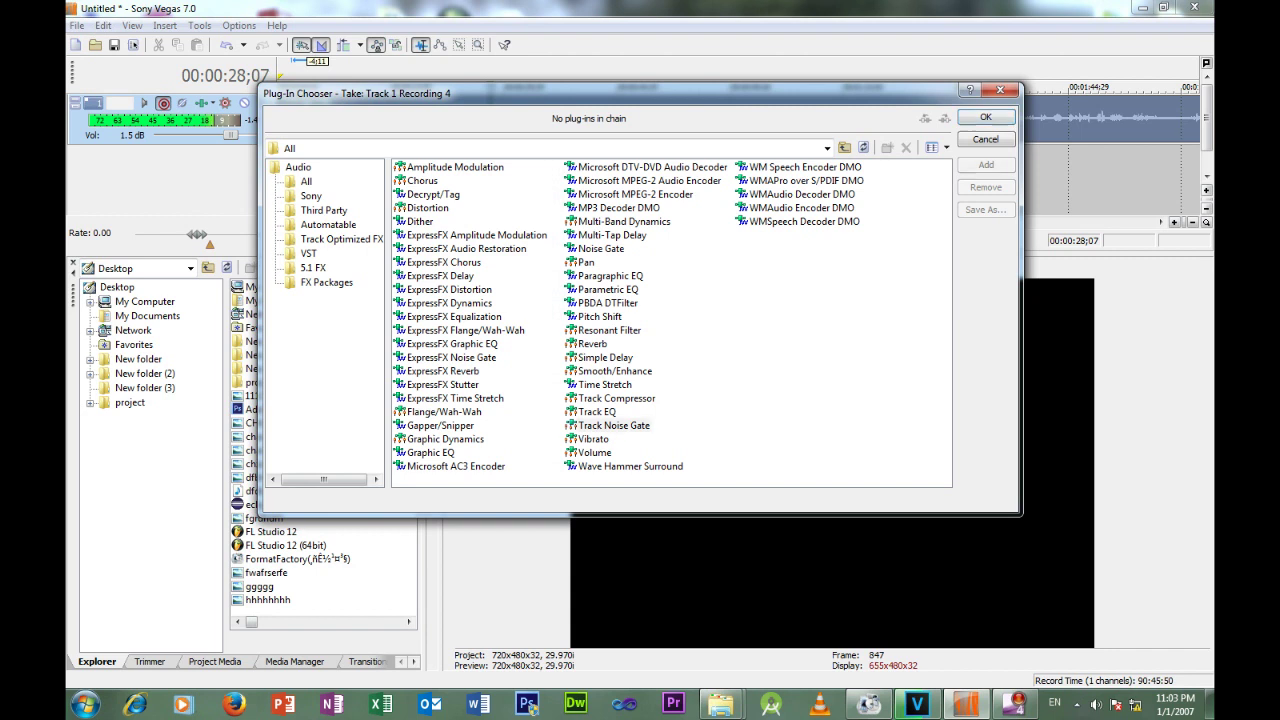
key("shift+Up")
key("shift+Up")
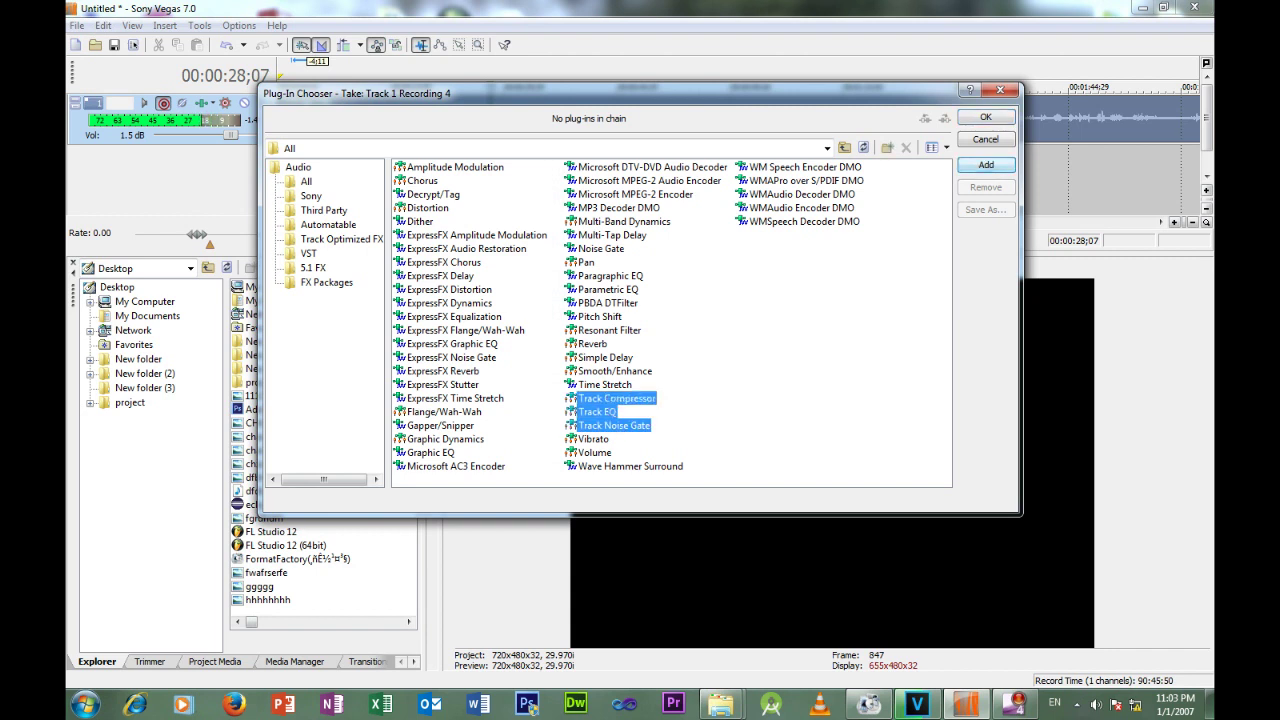
key("Tab")
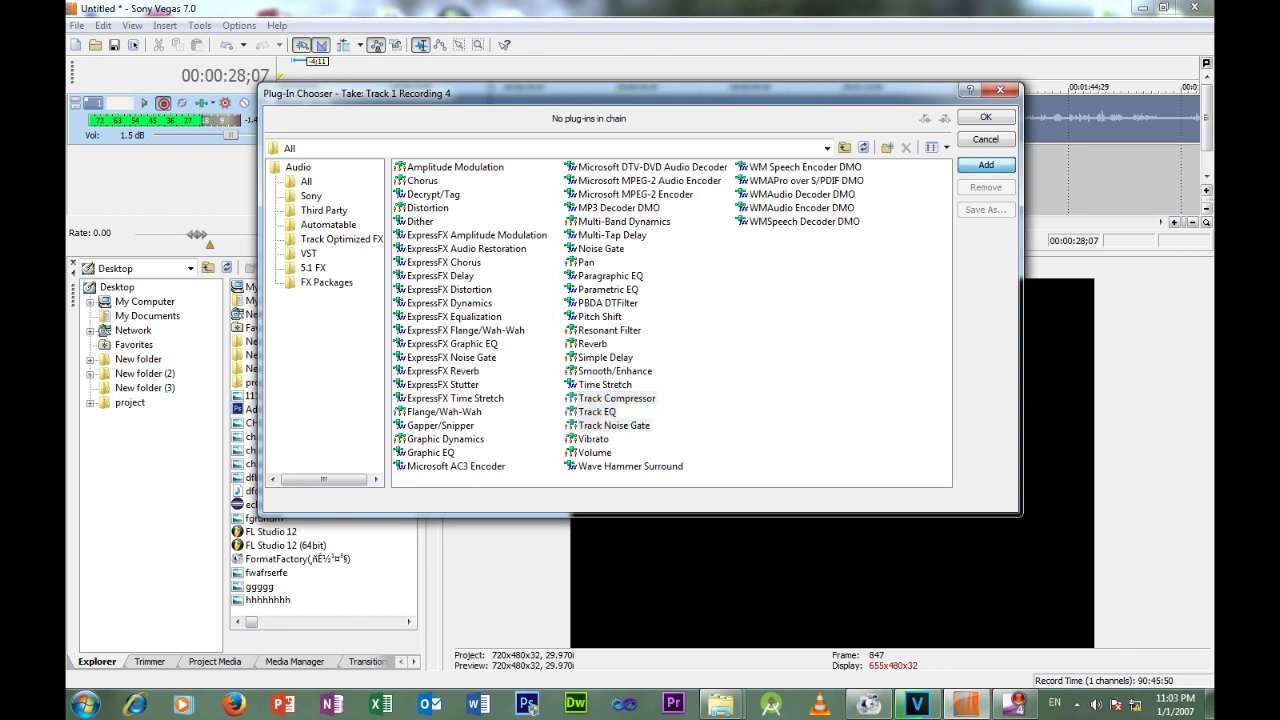
key("Return")
key("Return")
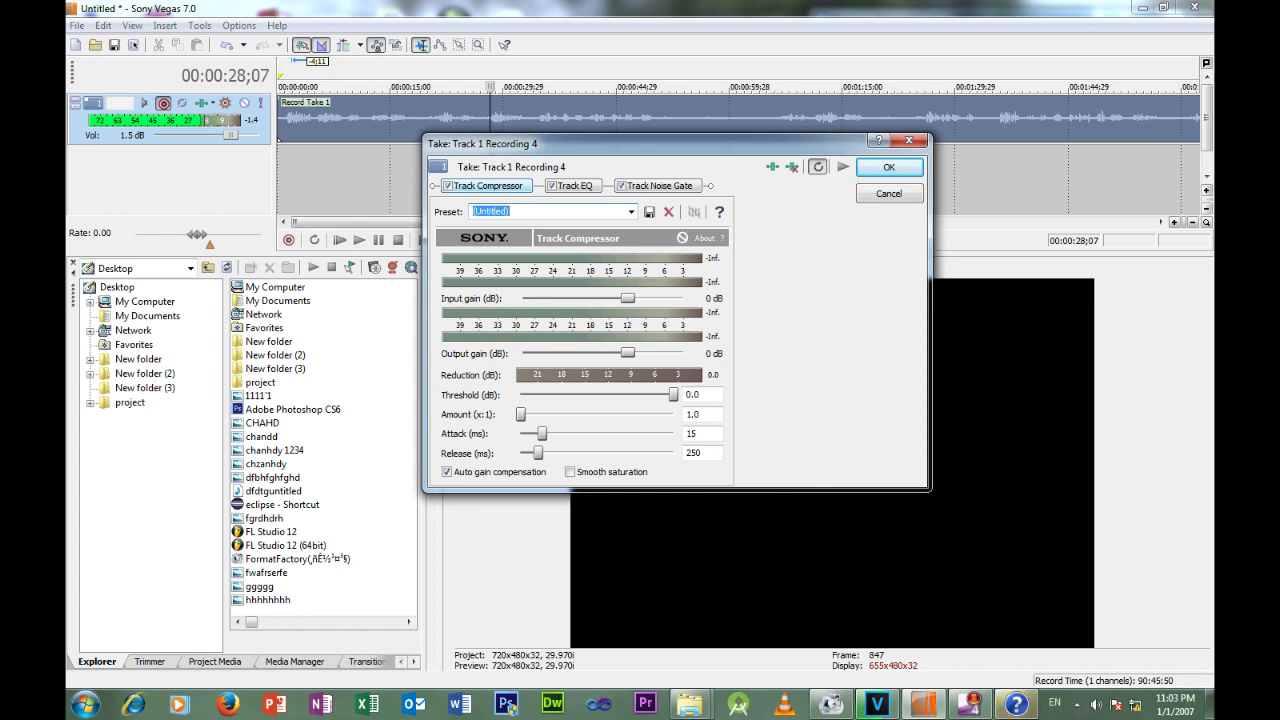
- Name the Track Compressor preset ccc and set its threshold to -21.7 dB and amount to 5.0
type("cc")
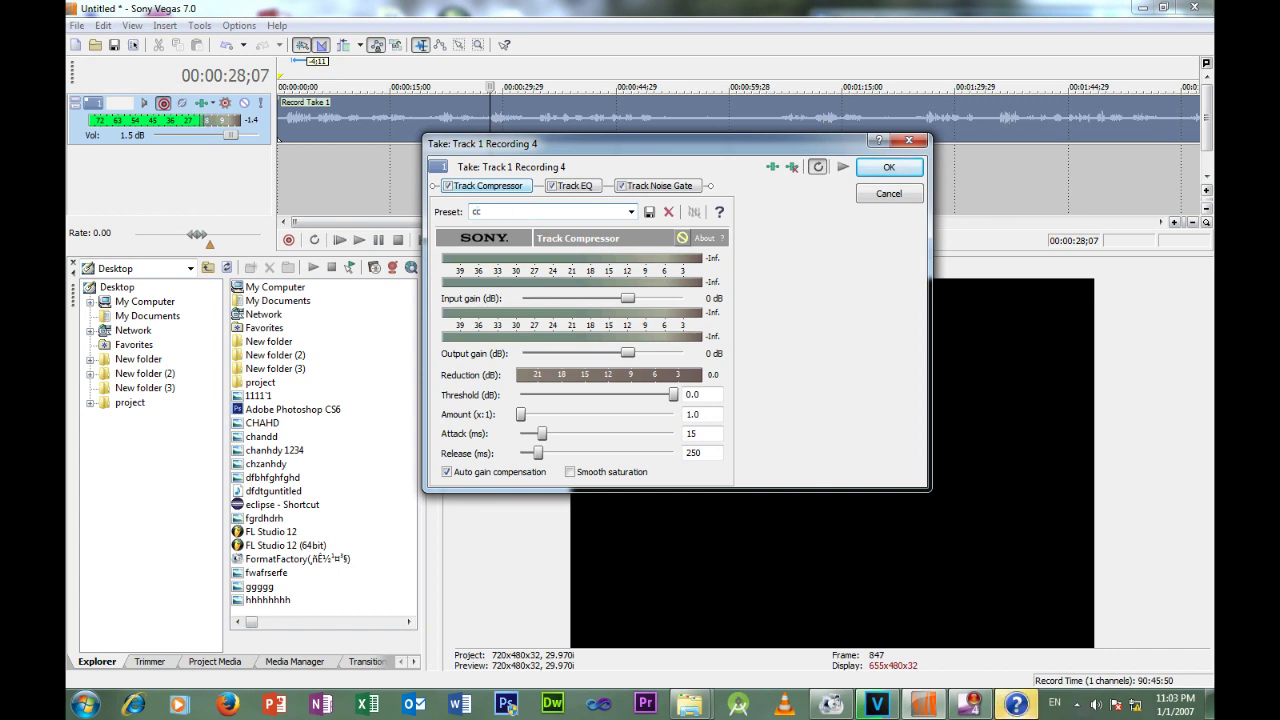
type("c")
left_click_drag(673, 394, 576, 394)
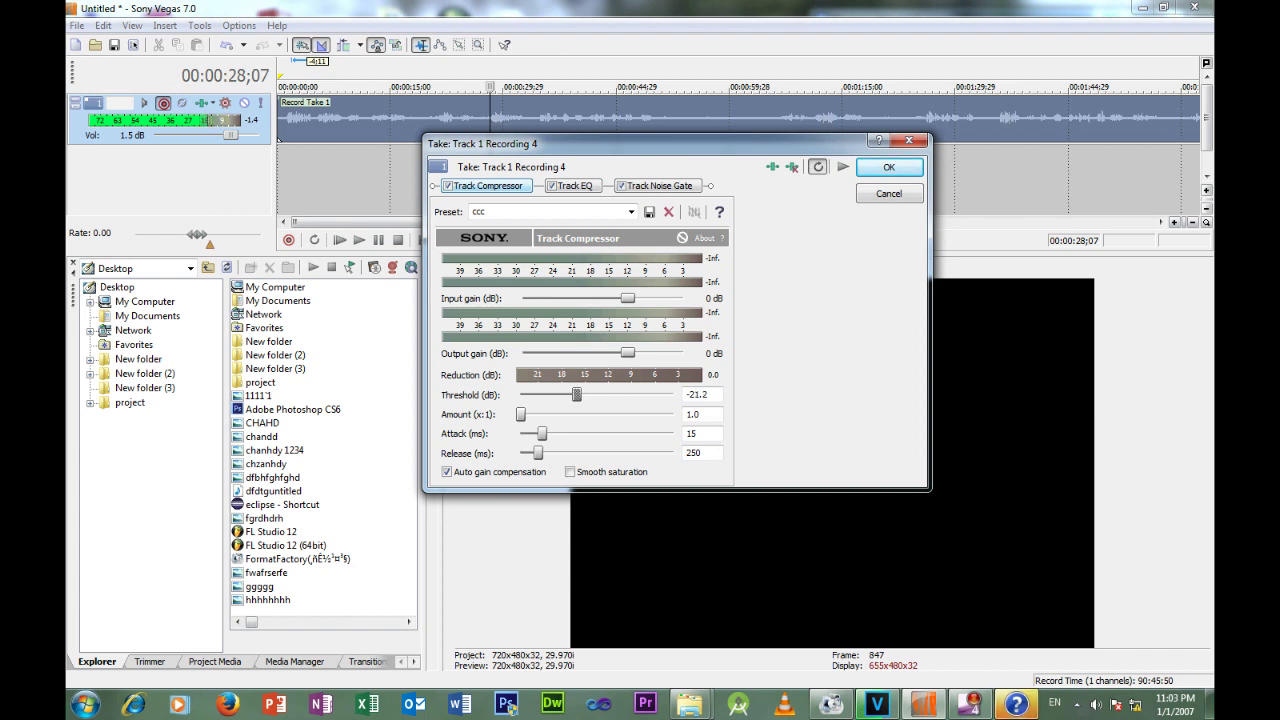
mouse_move(576, 394)
left_mouse_down()
mouse_move(533, 414)
mouse_move(573, 414)
left_mouse_up()
- Set the compressor's attack to 5 ms and release to 50 ms, and enable smooth saturation
double_click(691, 433)
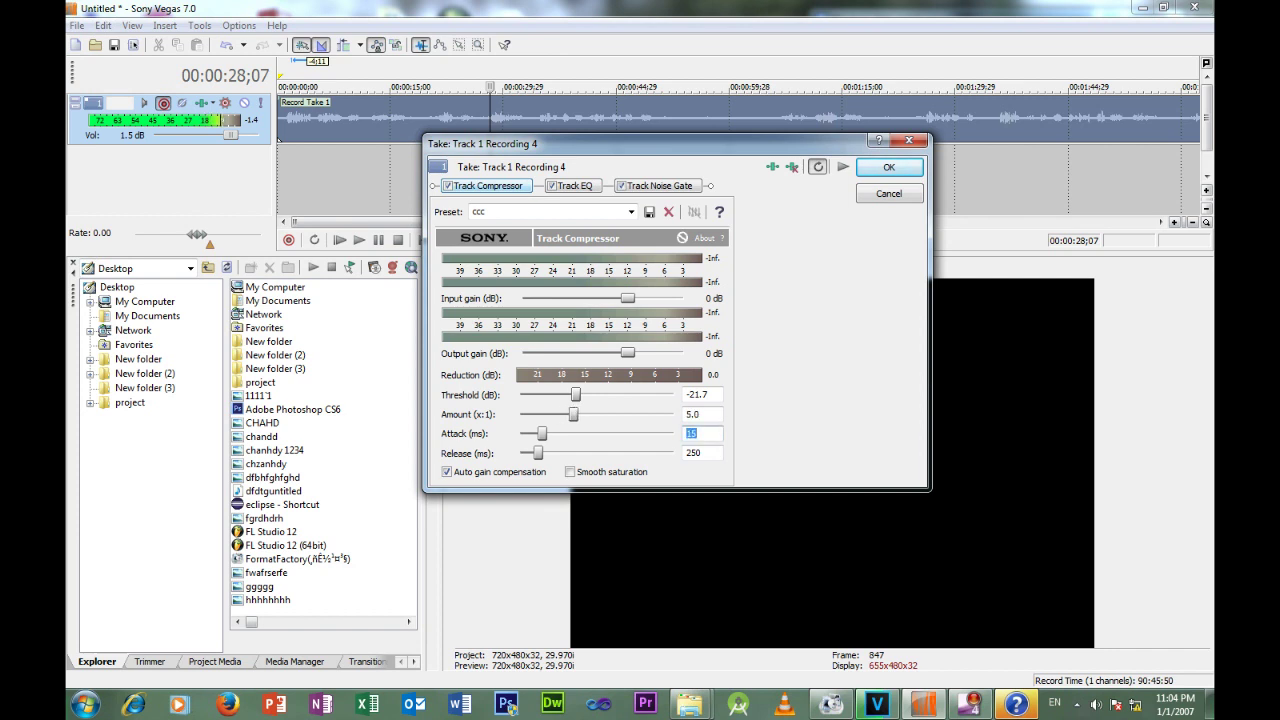
type("5")
key("Tab")
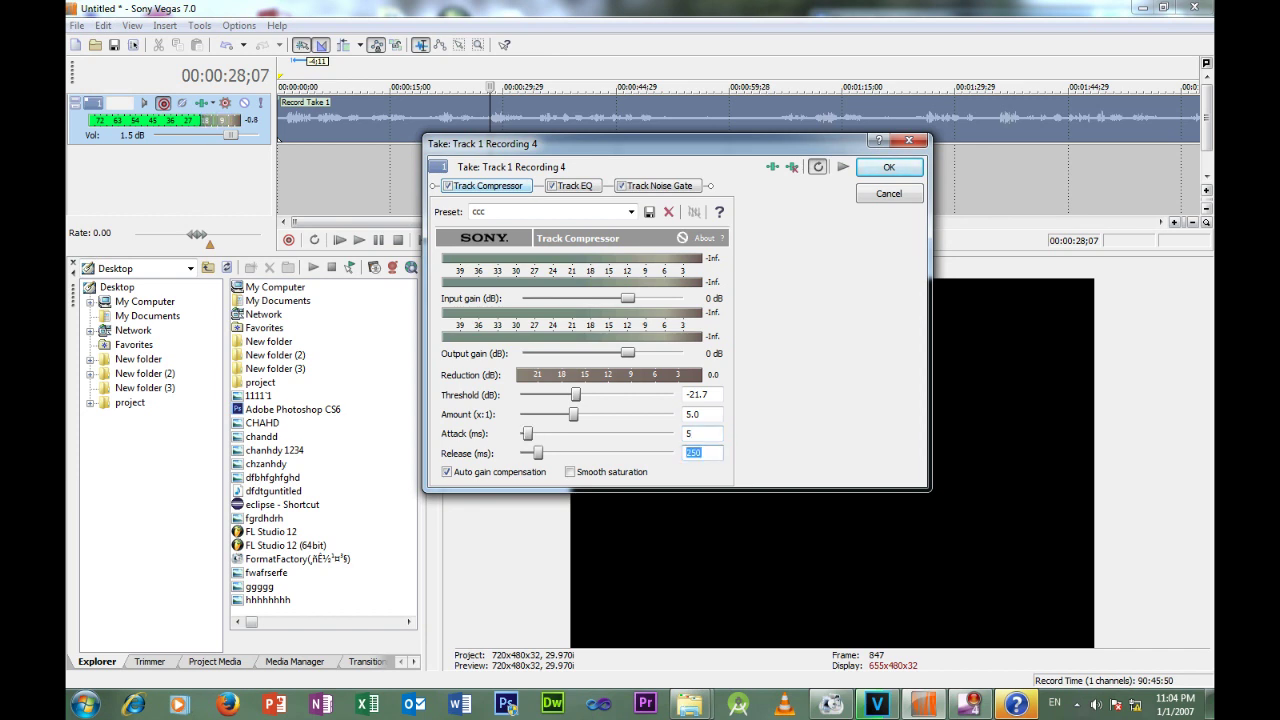
type("50")
left_click(570, 472)
- Show the Track EQ settings and close the Windows Help and Support window
left_click(575, 186)
left_click(1017, 704)
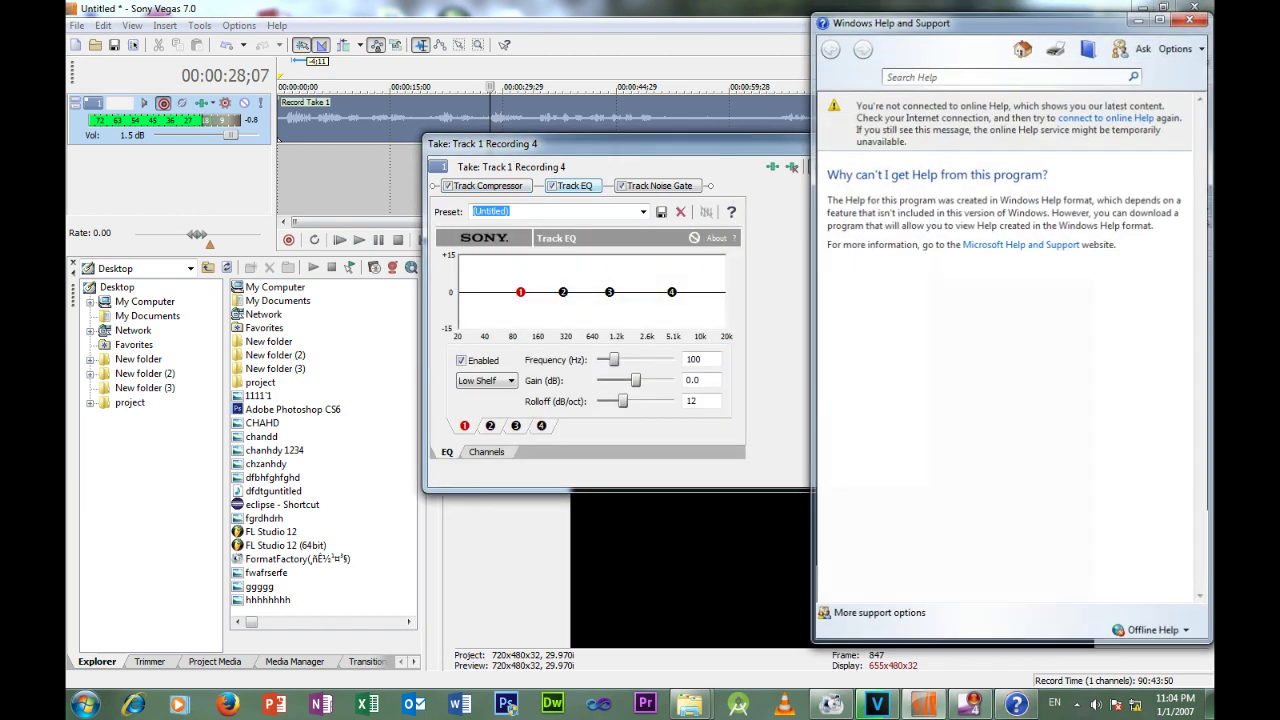
key("alt+F4")
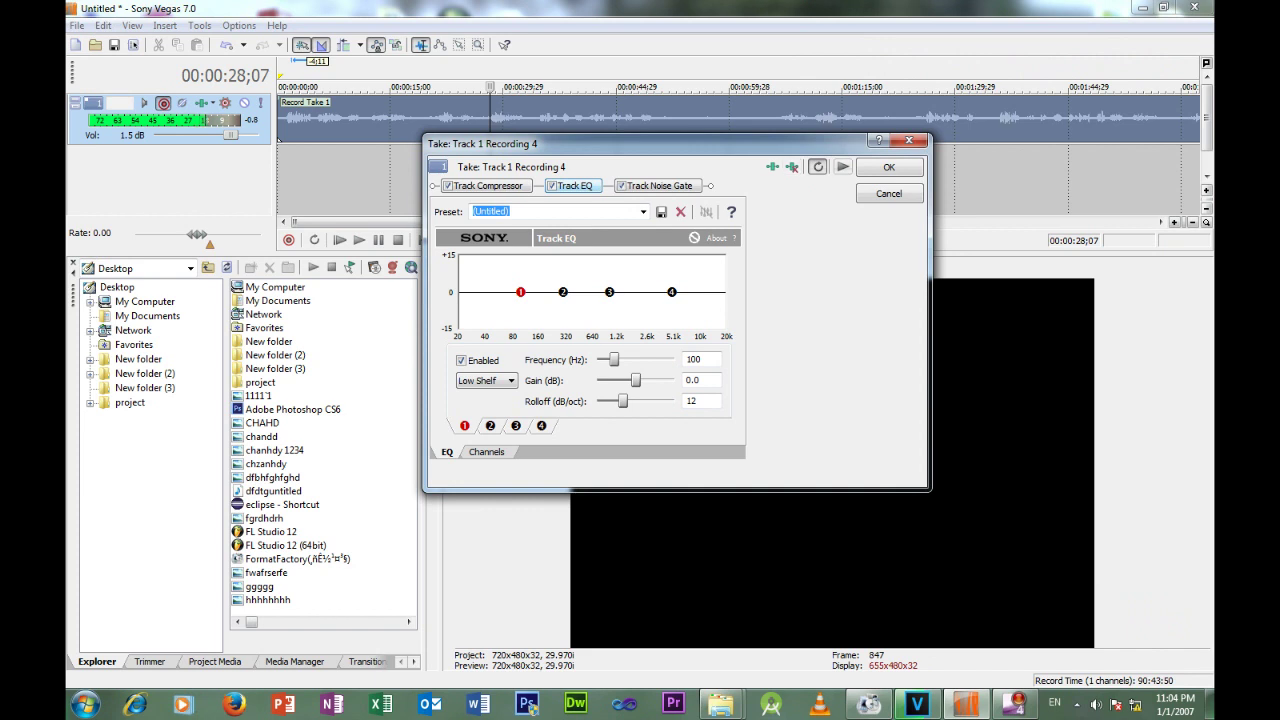
- Start the effect preview and set the EQ's low shelf band 1 to 82 Hz with 3.9 dB gain
left_click(843, 166)
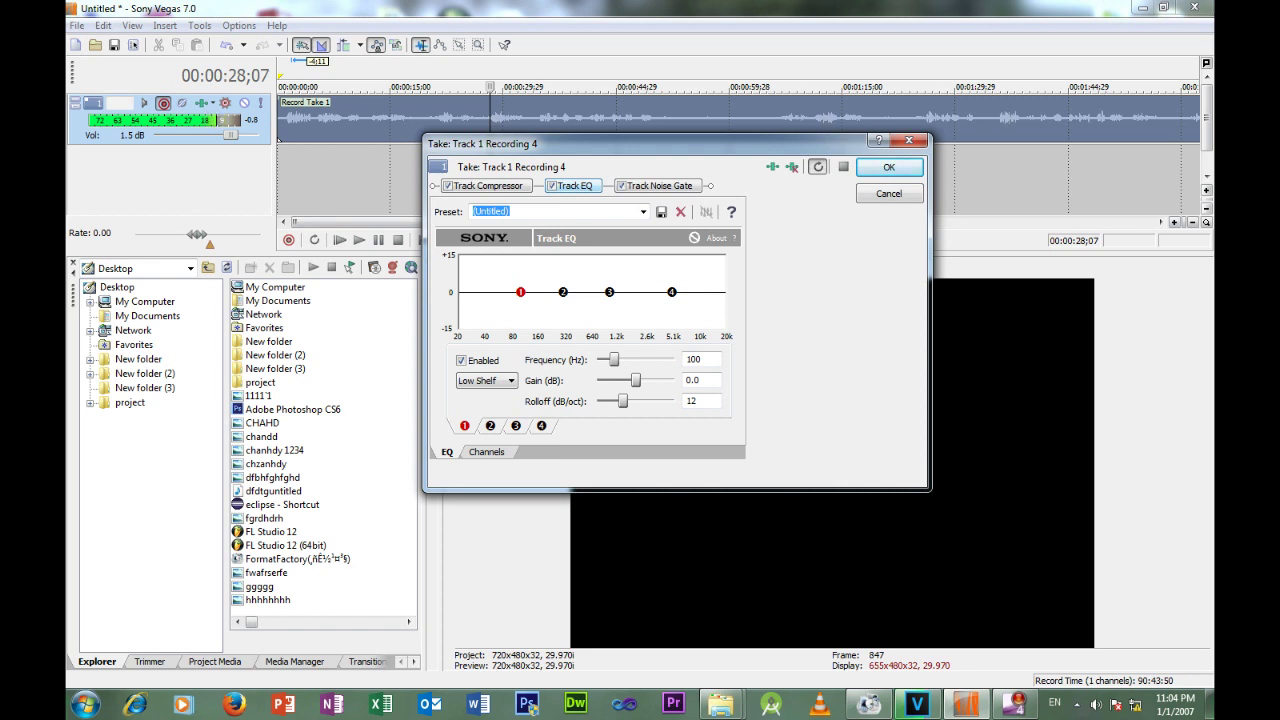
left_click_drag(520, 292, 496, 281)
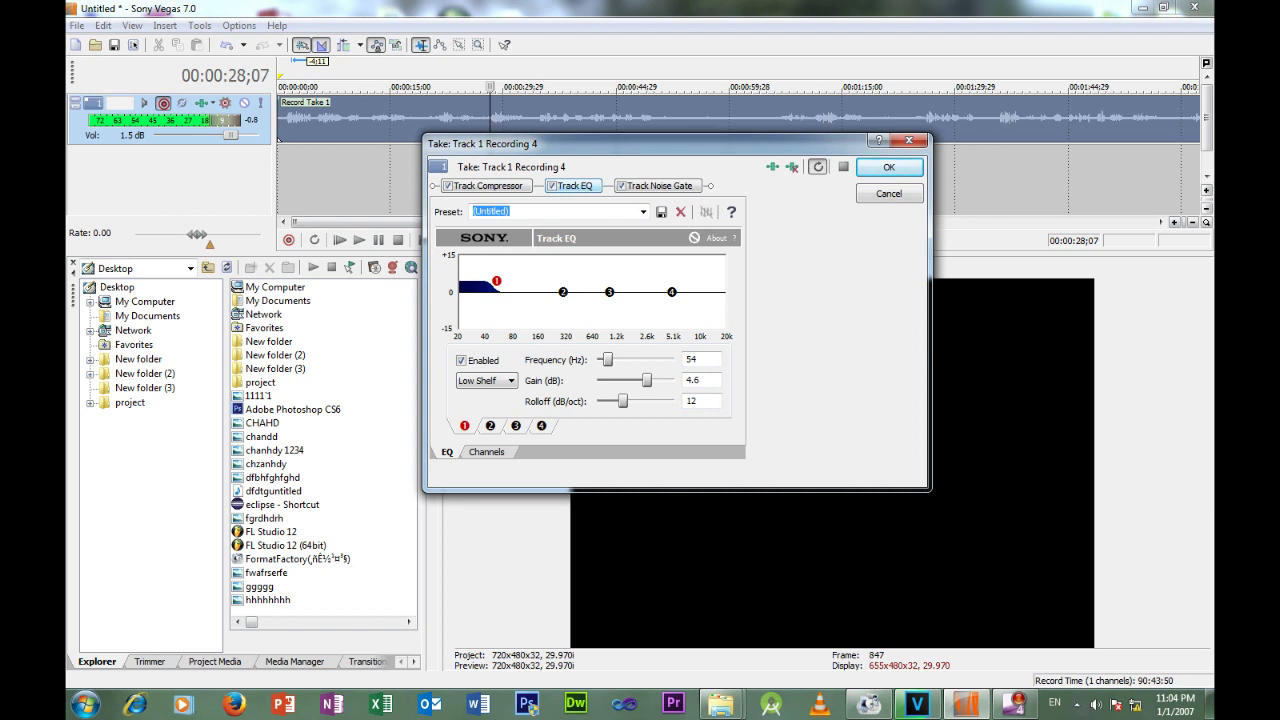
left_click_drag(496, 281, 513, 284)
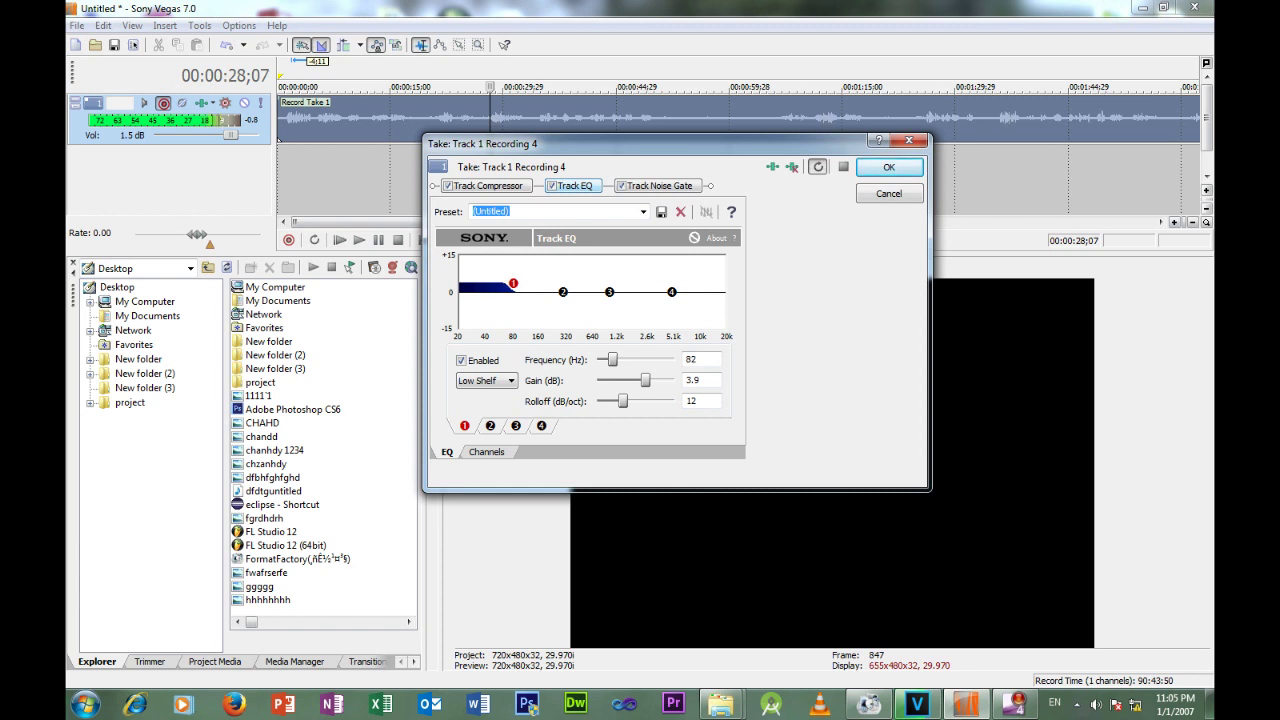
- Set EQ band 2 to 279 Hz with 2.3 dB gain and name the preset fff
left_click_drag(563, 291, 561, 287)
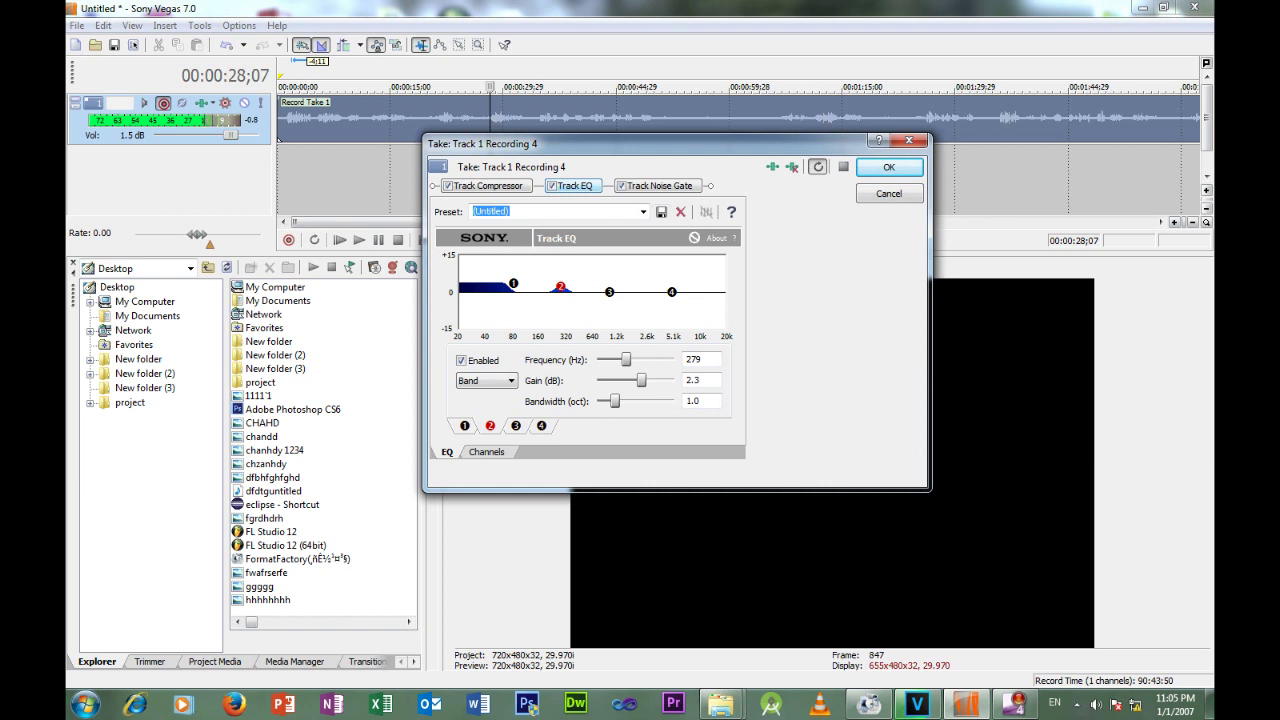
type("ff")
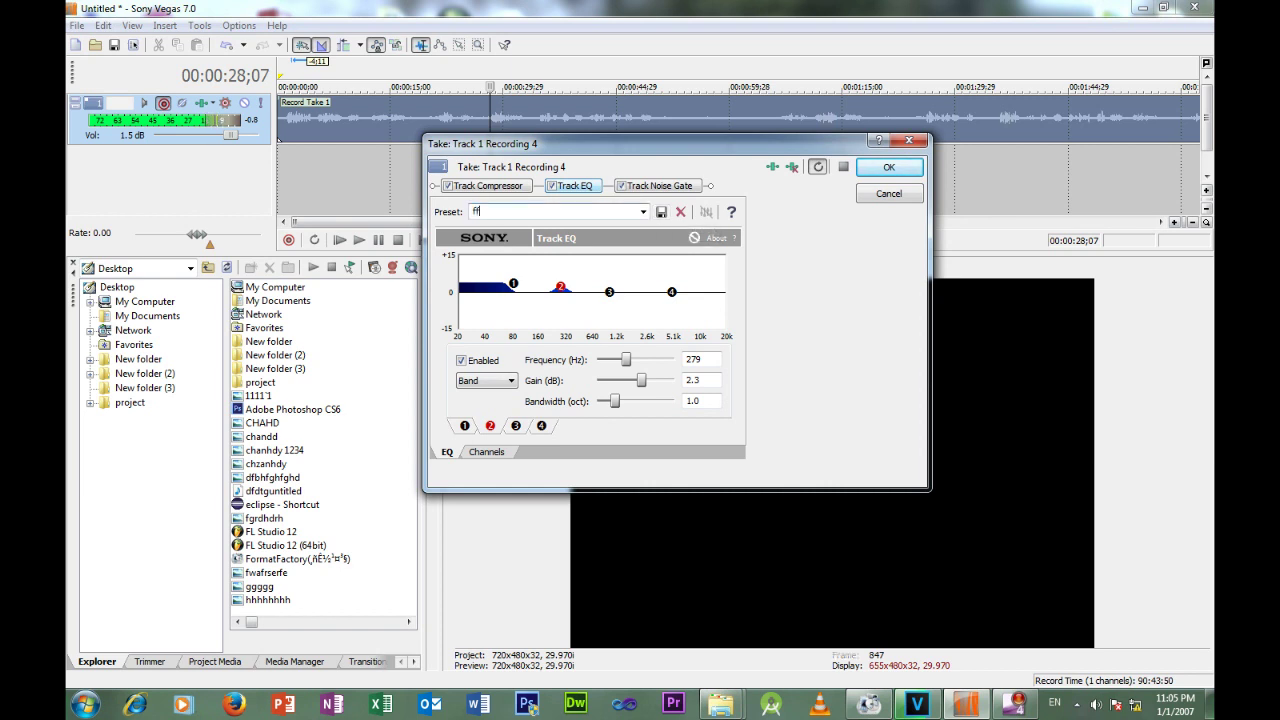
type("f")
left_click(464, 425)
- Set the Track Noise Gate's attack time to 1 ms and release time to 5,000 ms
left_click(659, 185)
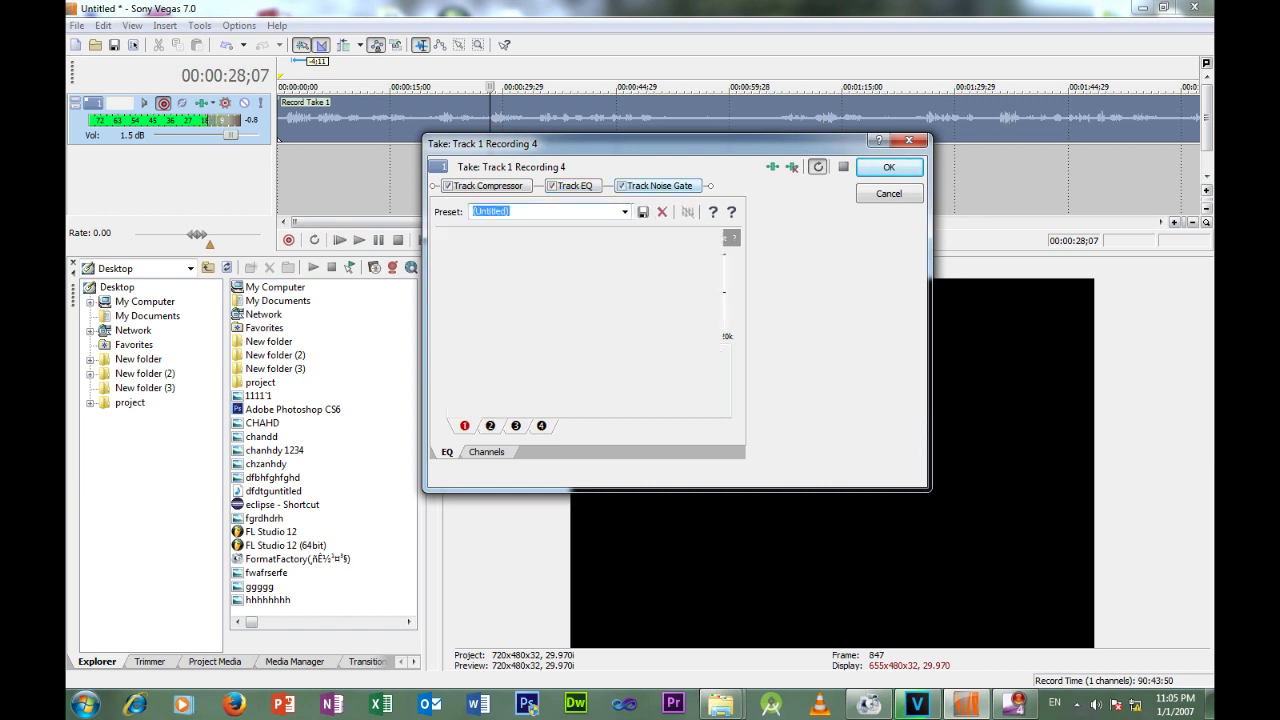
key("F1")
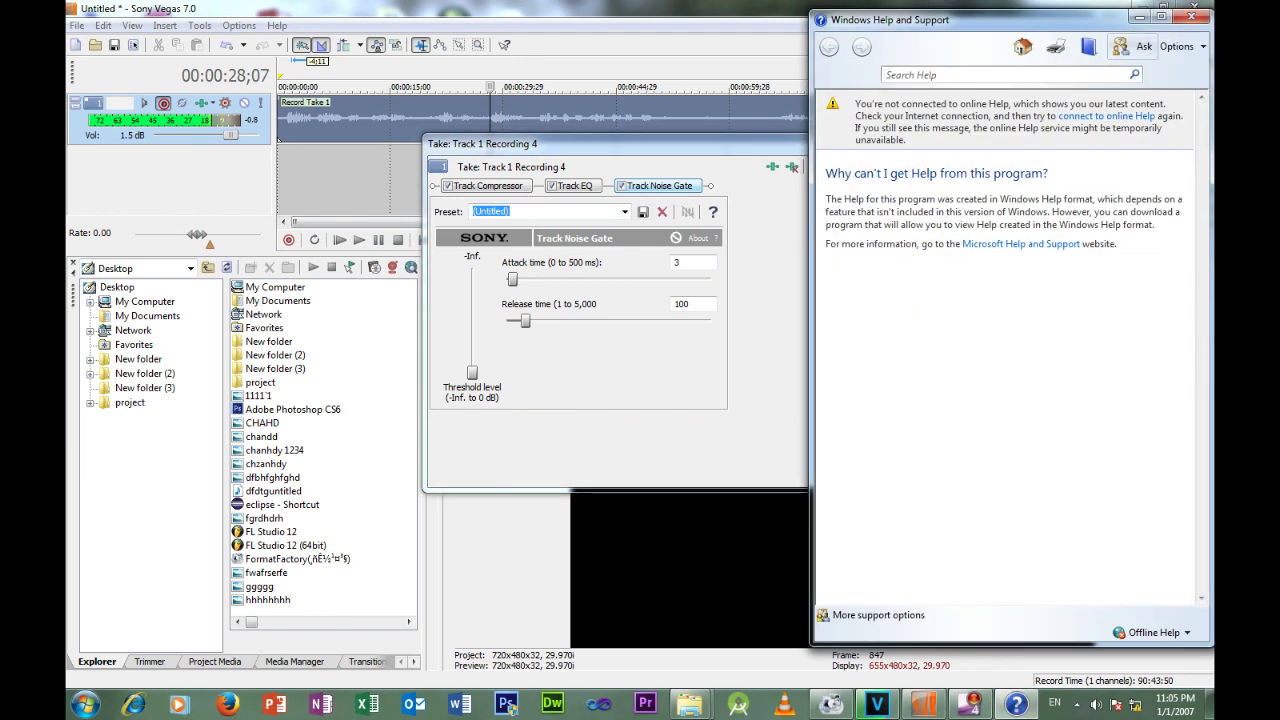
left_click(1192, 17)
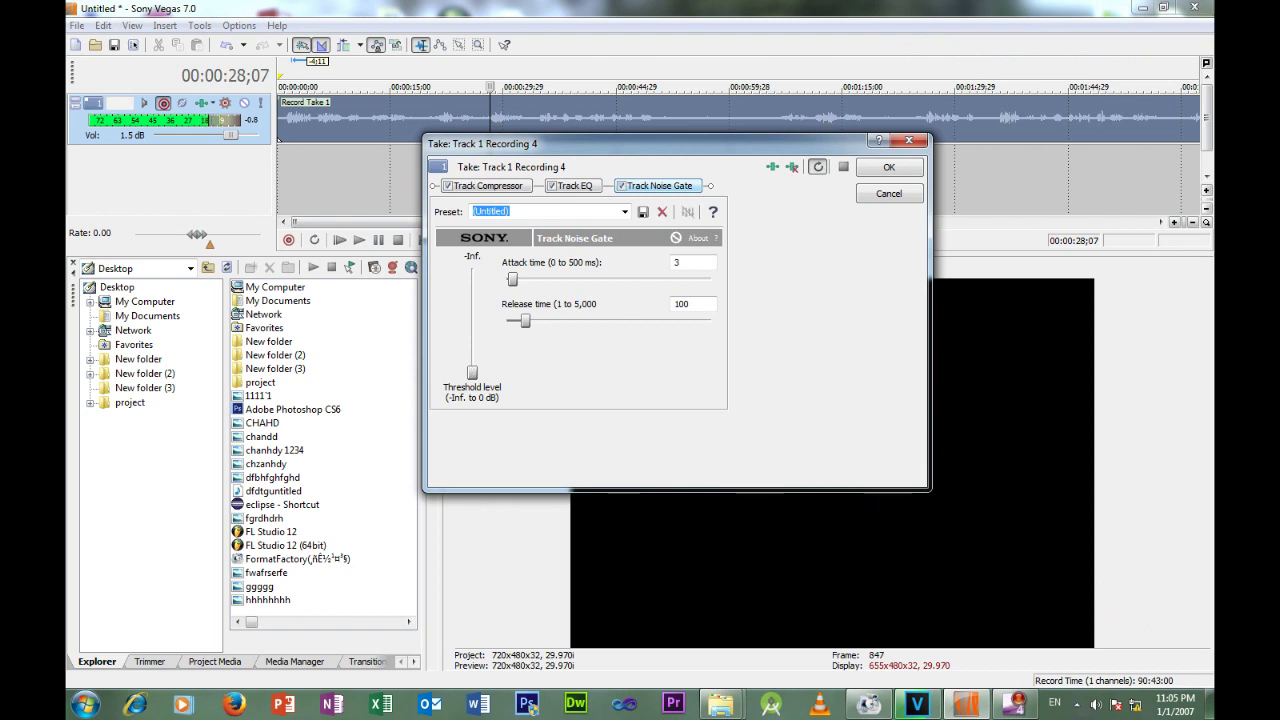
key("Tab")
key("Return")
left_click_drag(525, 321, 711, 321)
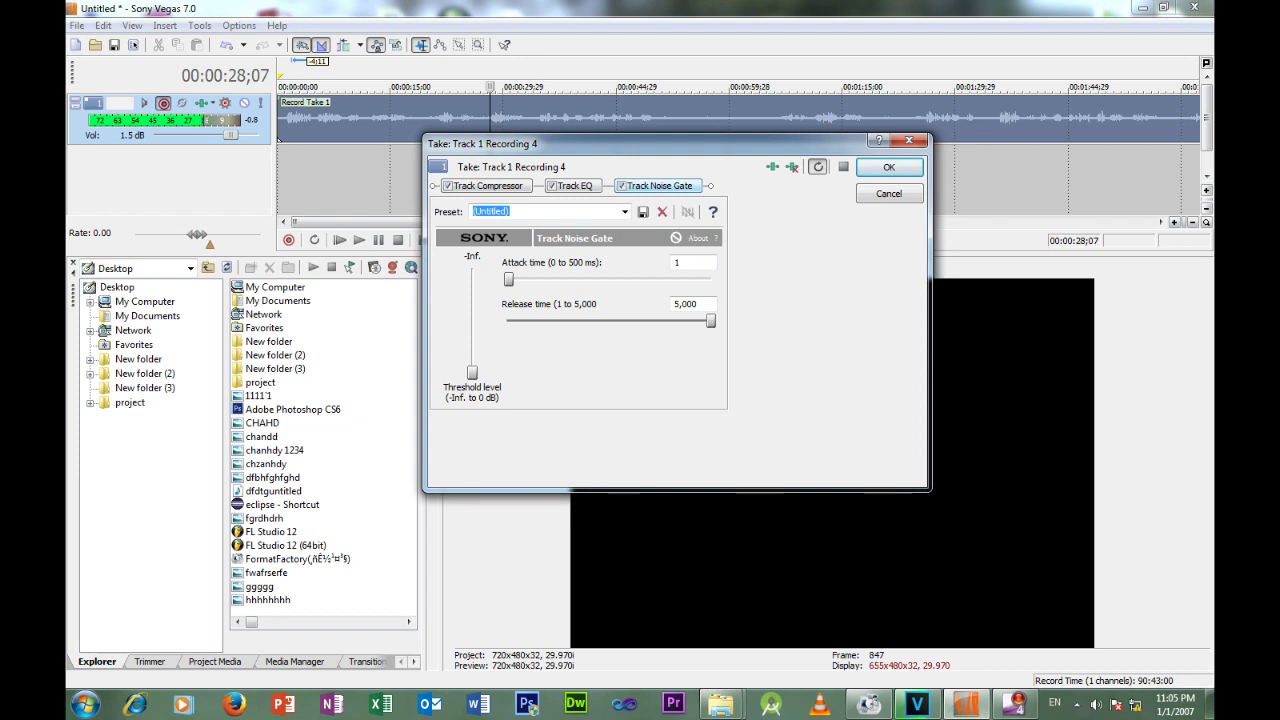
- Save the noise gate settings as preset v and accept the effect chain
type("v")
left_click(643, 211)
left_click(889, 167)
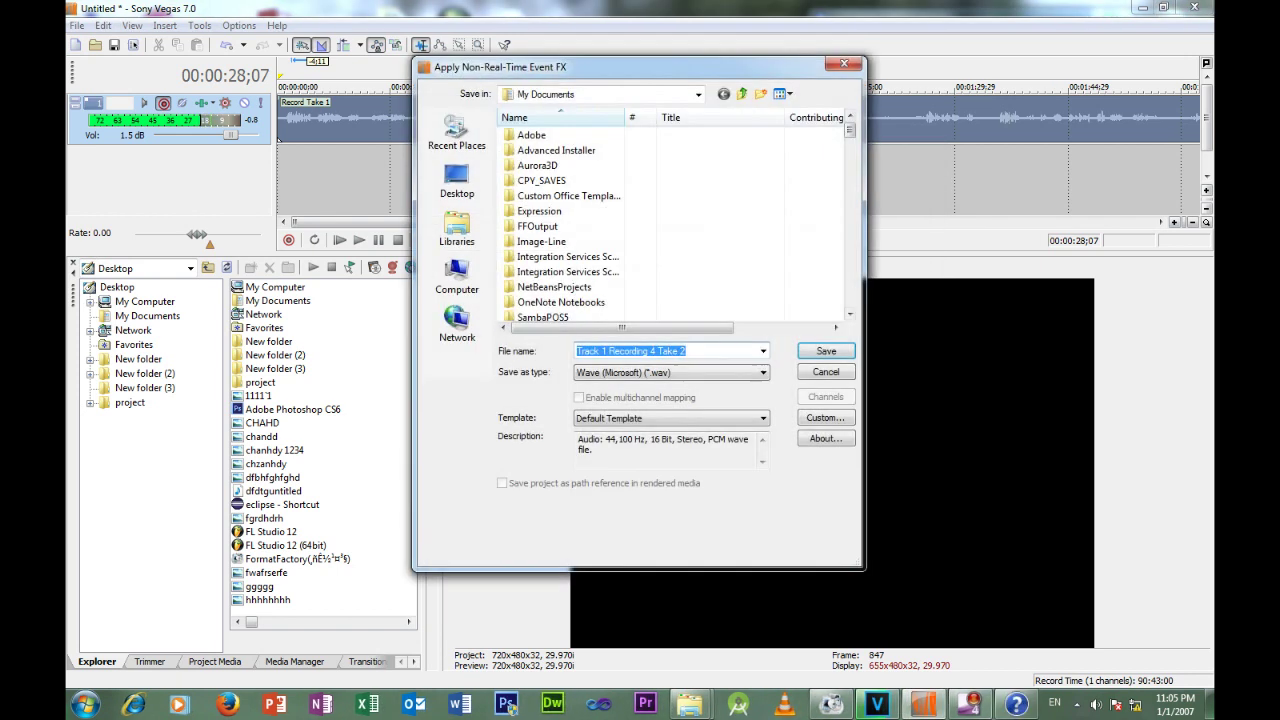
- Save the processed take in My Documents as MP3 Audio under the name Track 1 Recording 4 Take 2.mp3
key("F1")
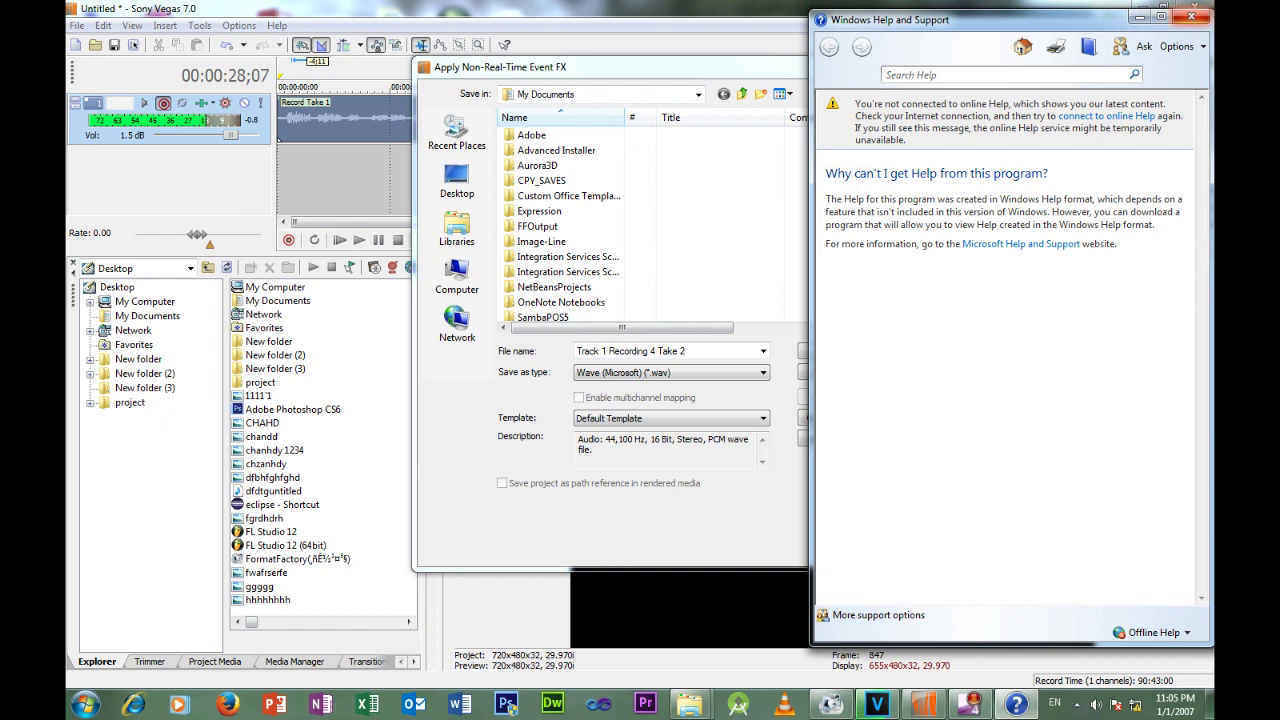
left_click(1192, 17)
left_click_drag(680, 67, 650, 67)
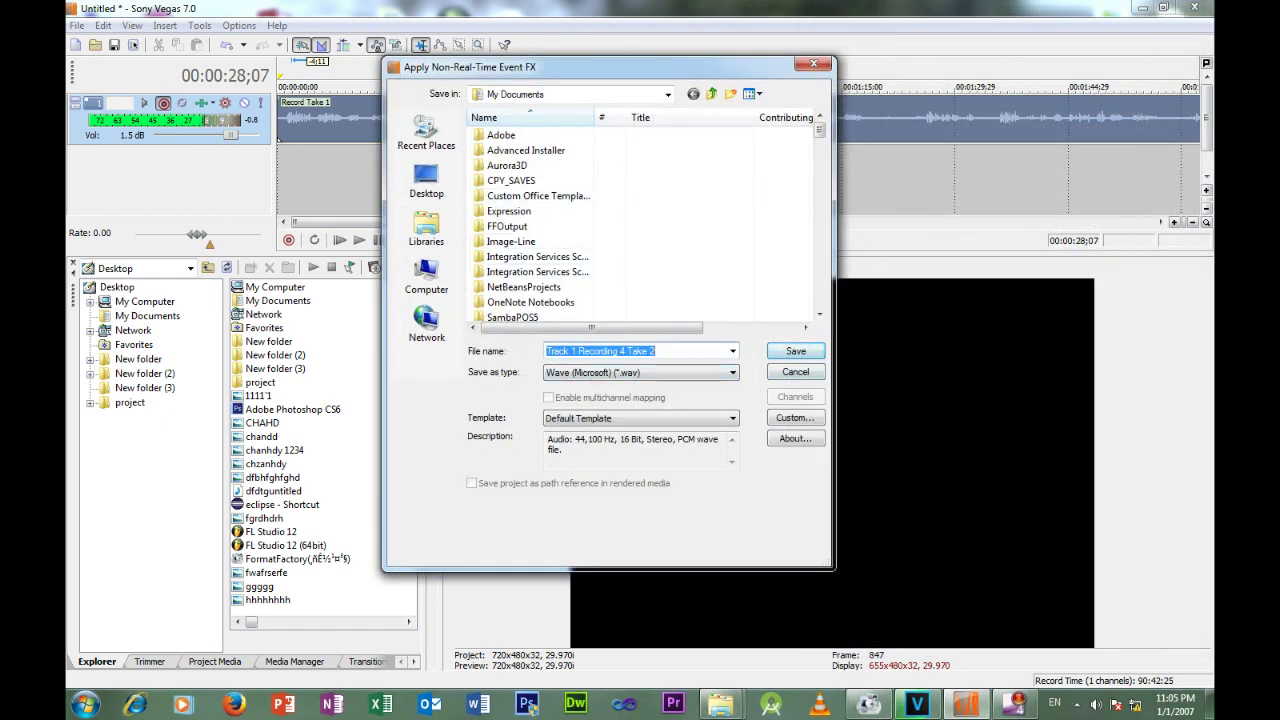
left_click(640, 372)
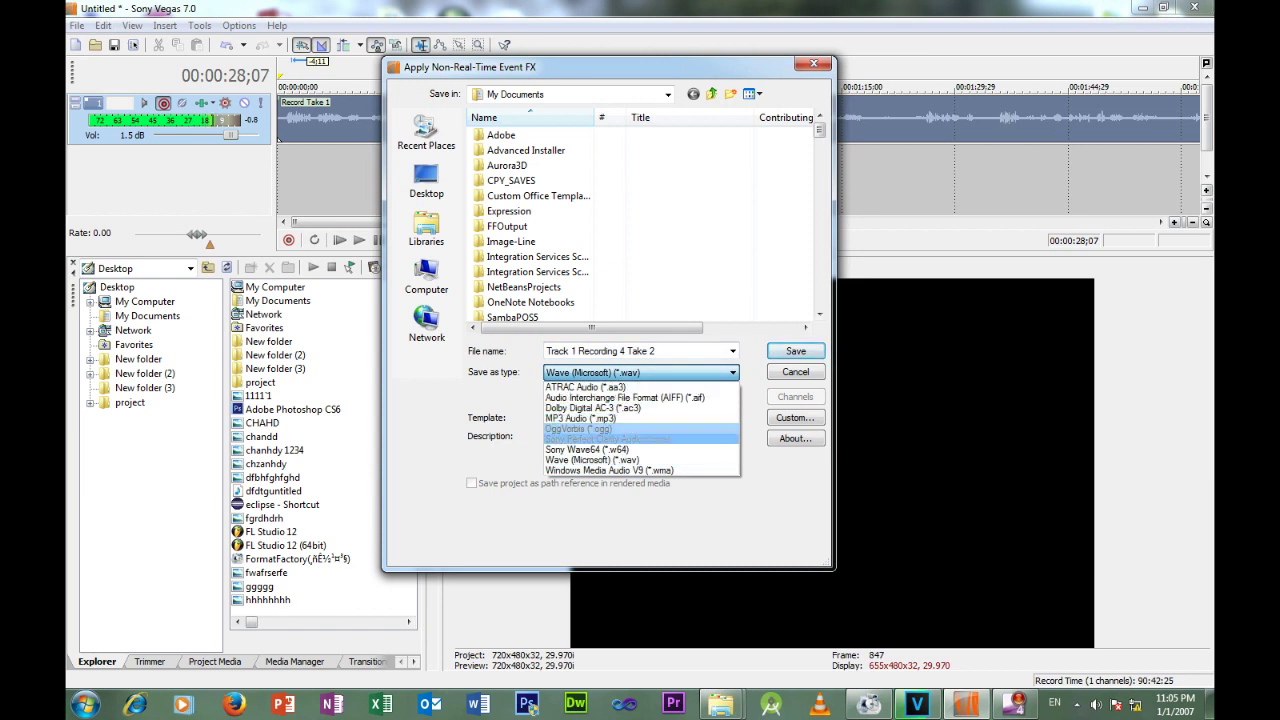
key("Up")
key("Return")
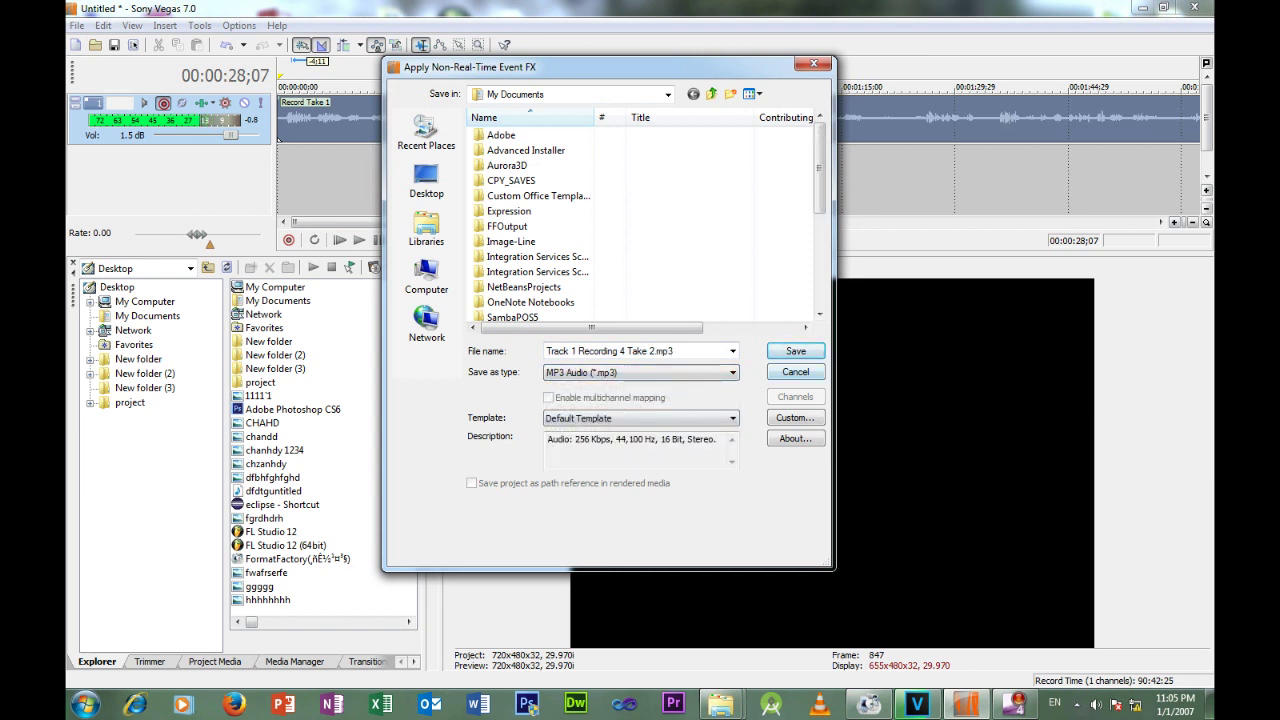
key("Return")
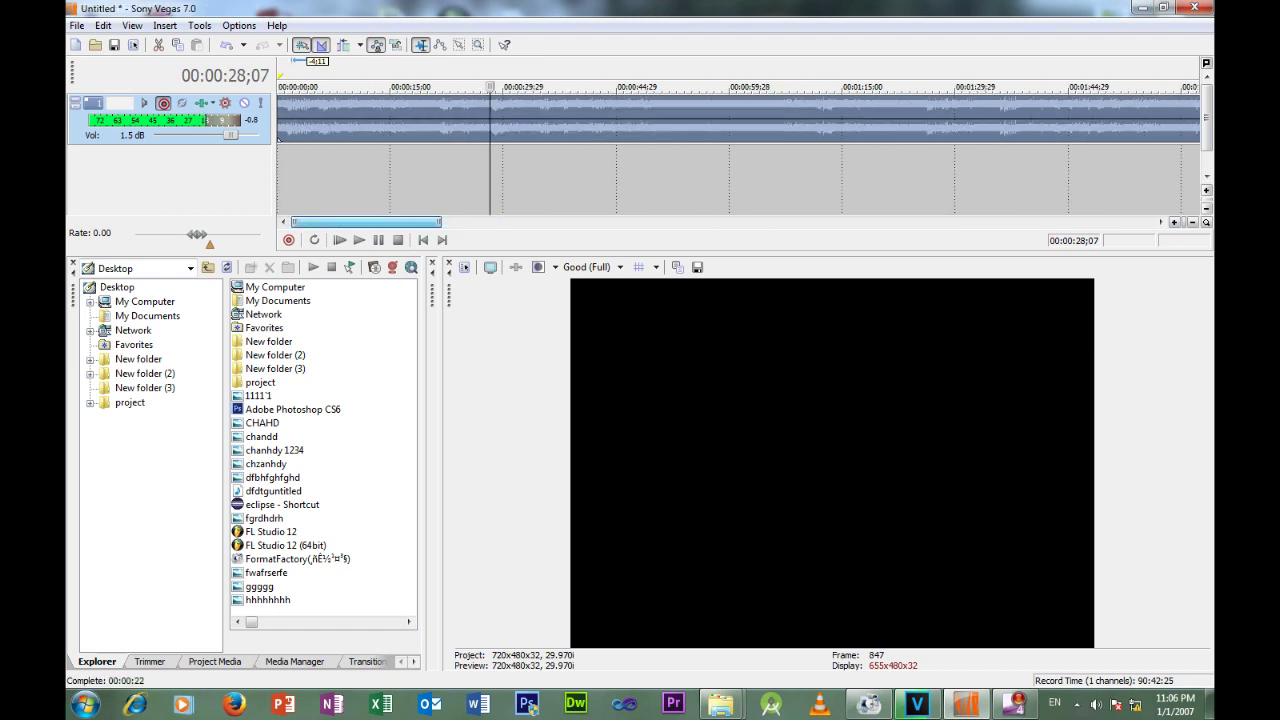
- Play the processed take from the beginning for about 25 seconds, stop it and inspect the waveform further along
left_click(311, 180)
key("ctrl+Home")
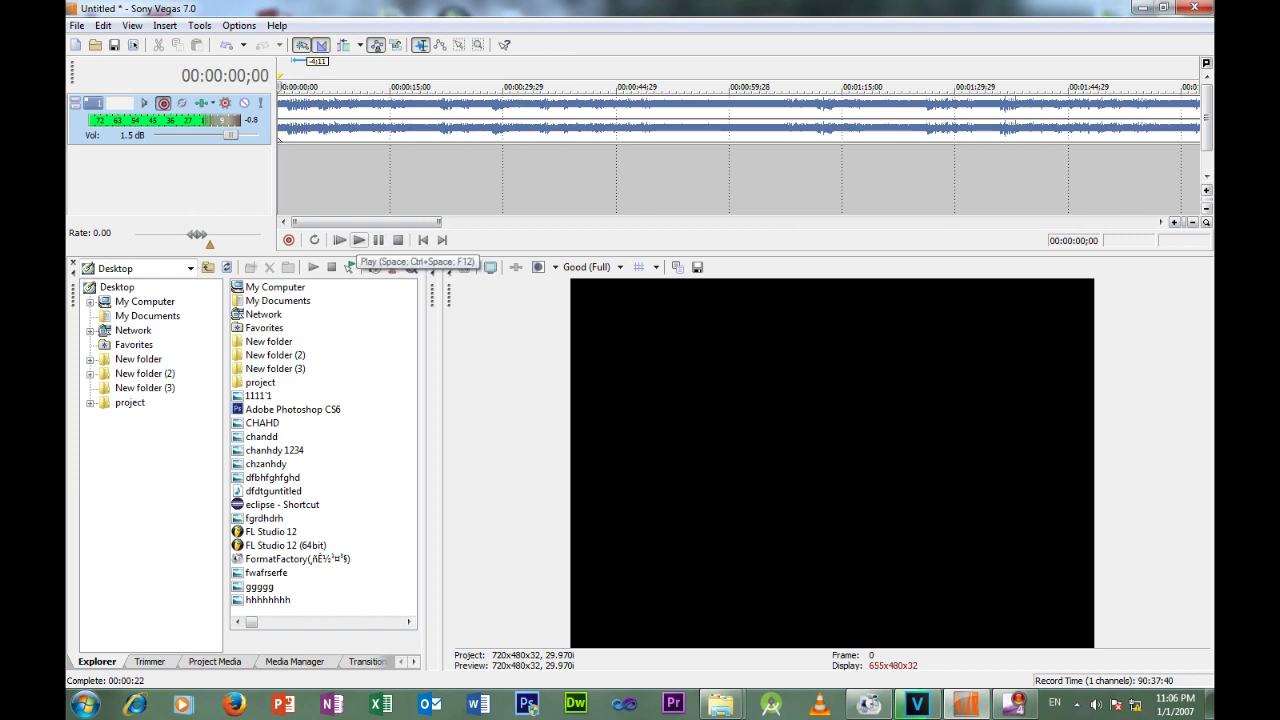
left_click(358, 241)
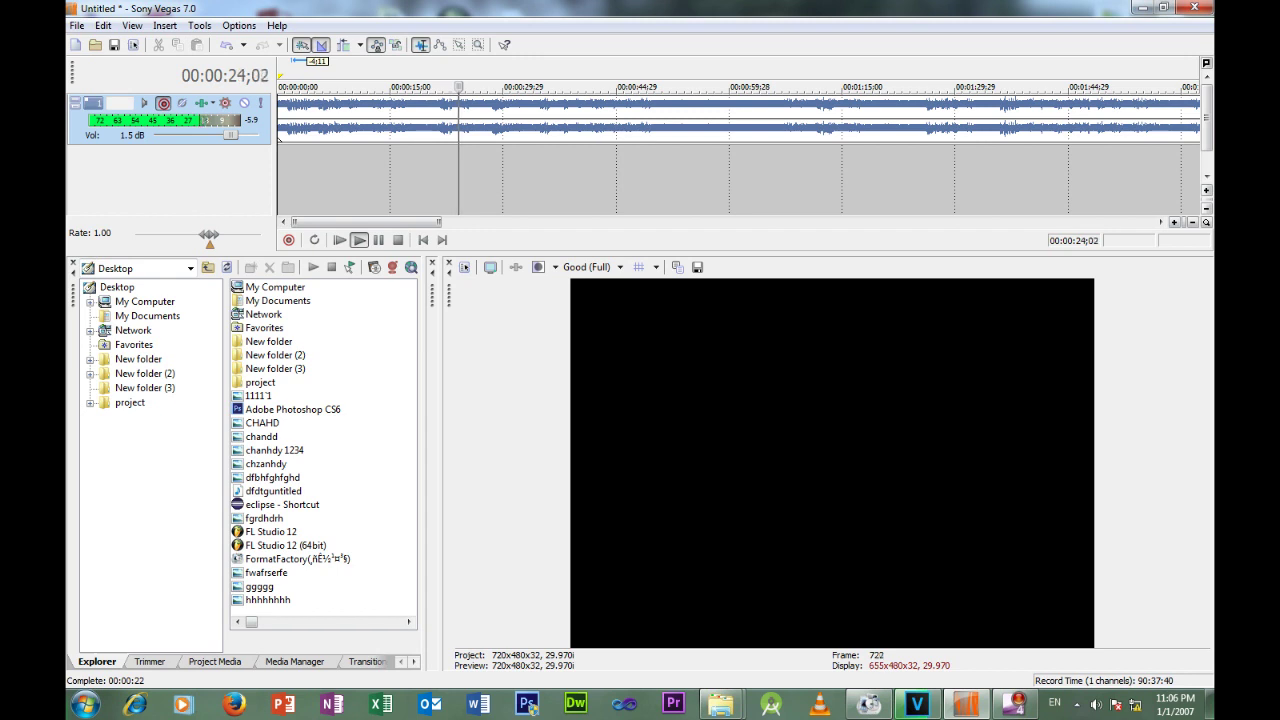
key("Return")
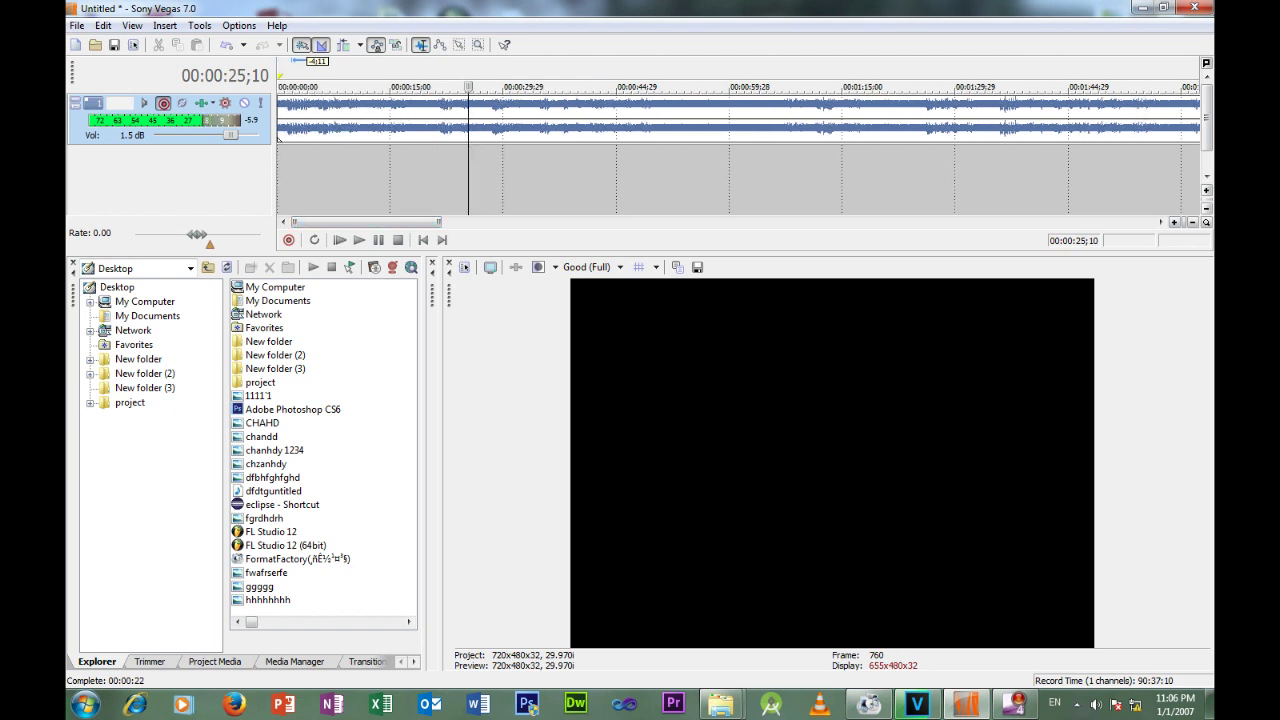
mouse_move(365, 221)
left_mouse_down()
mouse_move(385, 221)
mouse_move(365, 221)
left_mouse_up()
left_click_drag(365, 221, 389, 221)
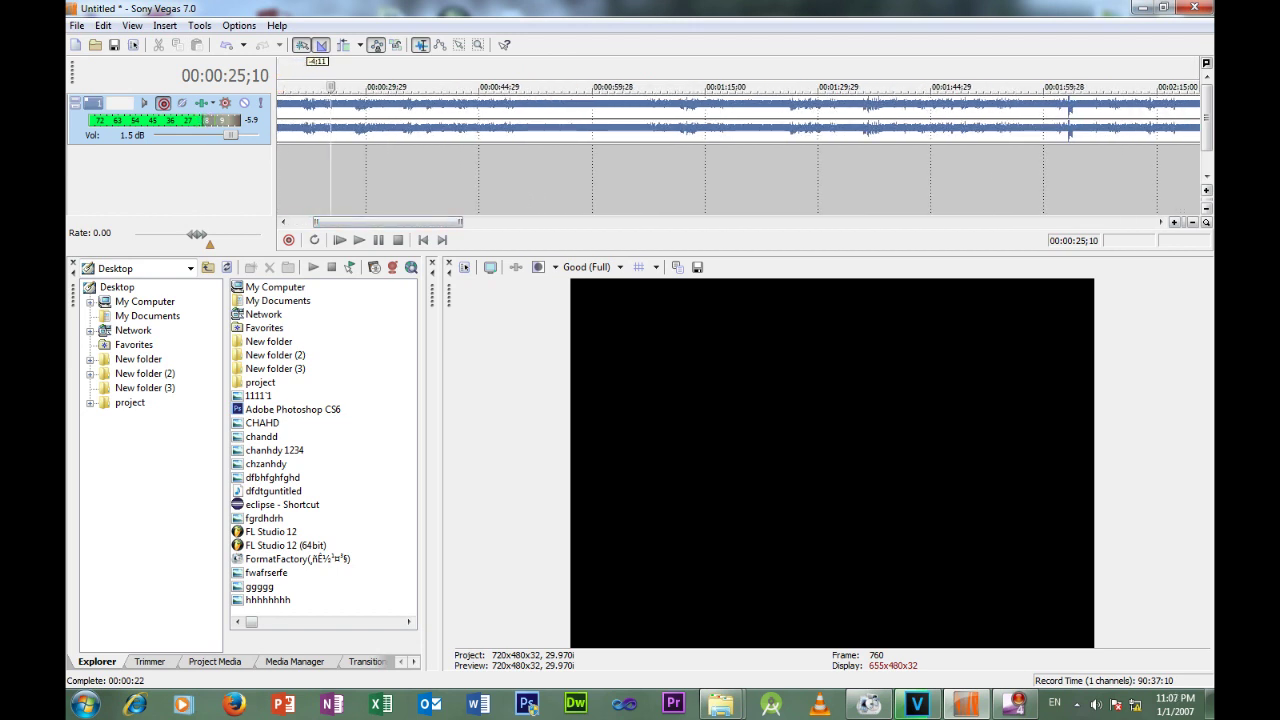